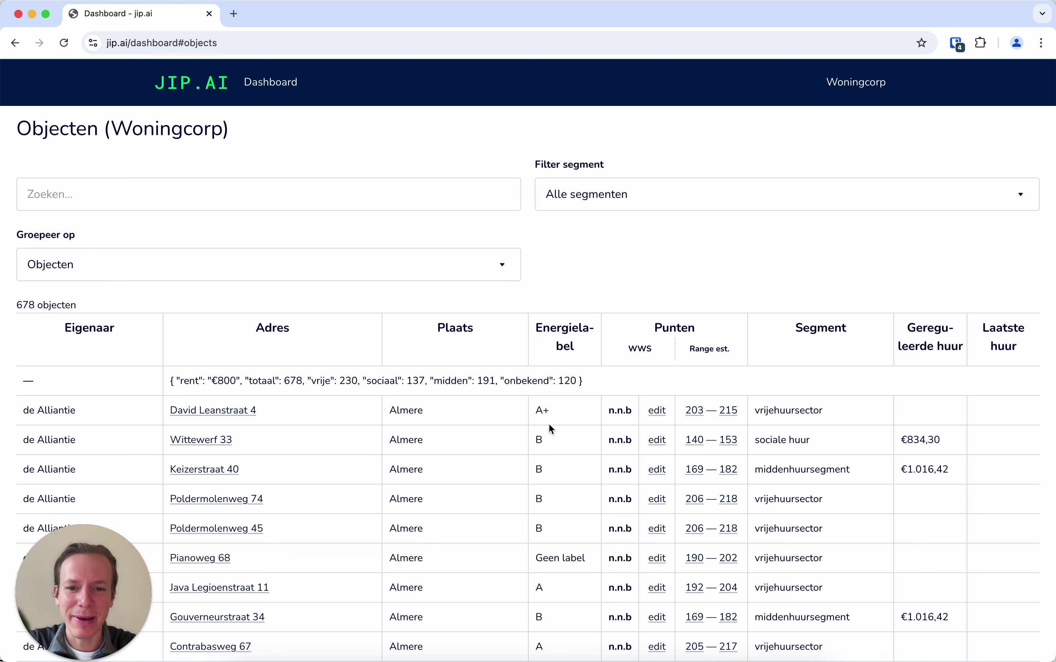
- Review the minimum-points report of the first listed home, checking its floor area, energy label, WOZ value and total points, and close it
mouse_move(542, 414)
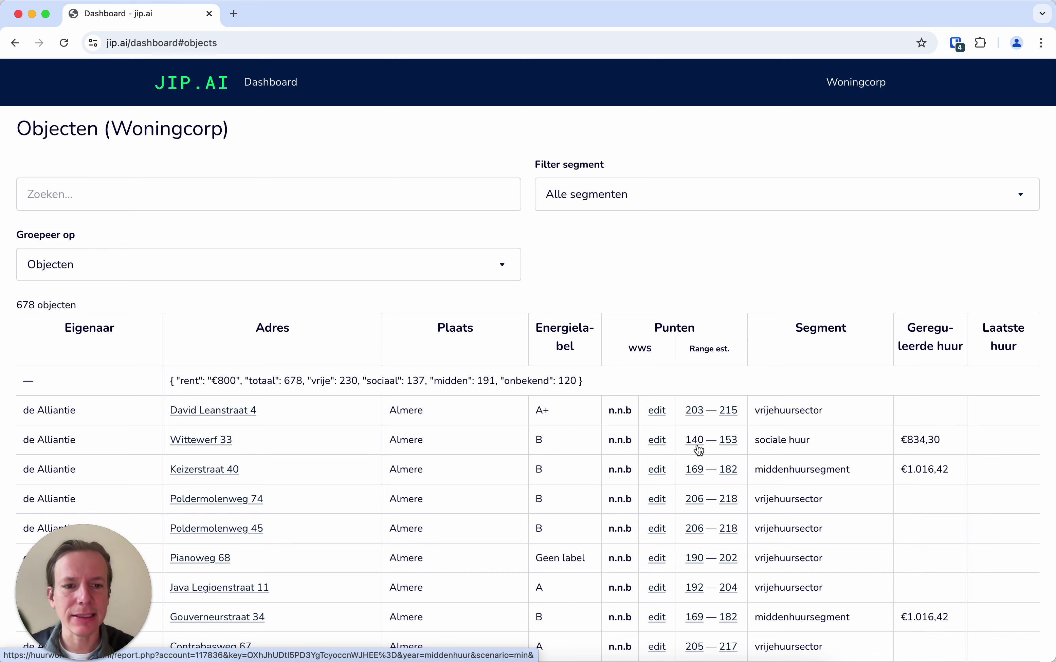
click(762, 444)
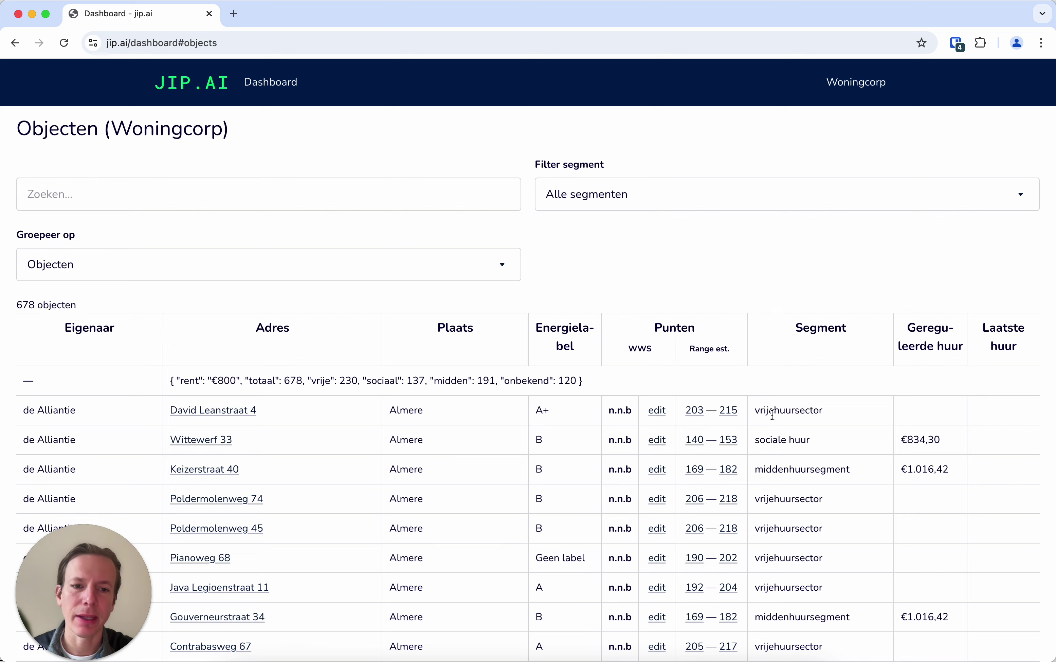
click(693, 410)
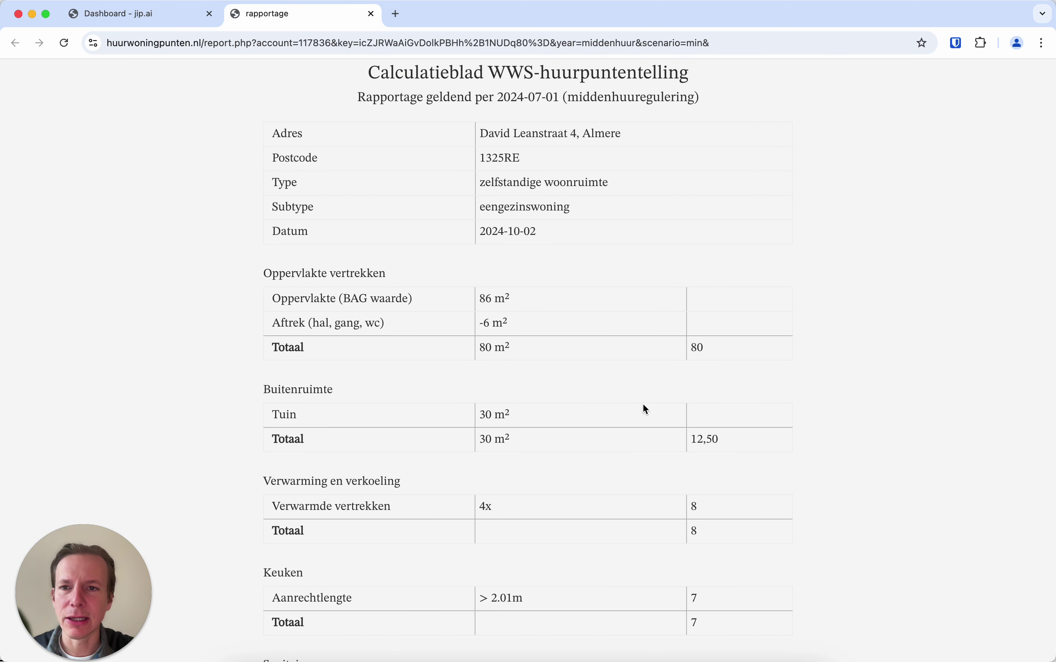
scroll(522, 280, down, 1)
drag(480, 283, 521, 285)
scroll(522, 337, down, 1)
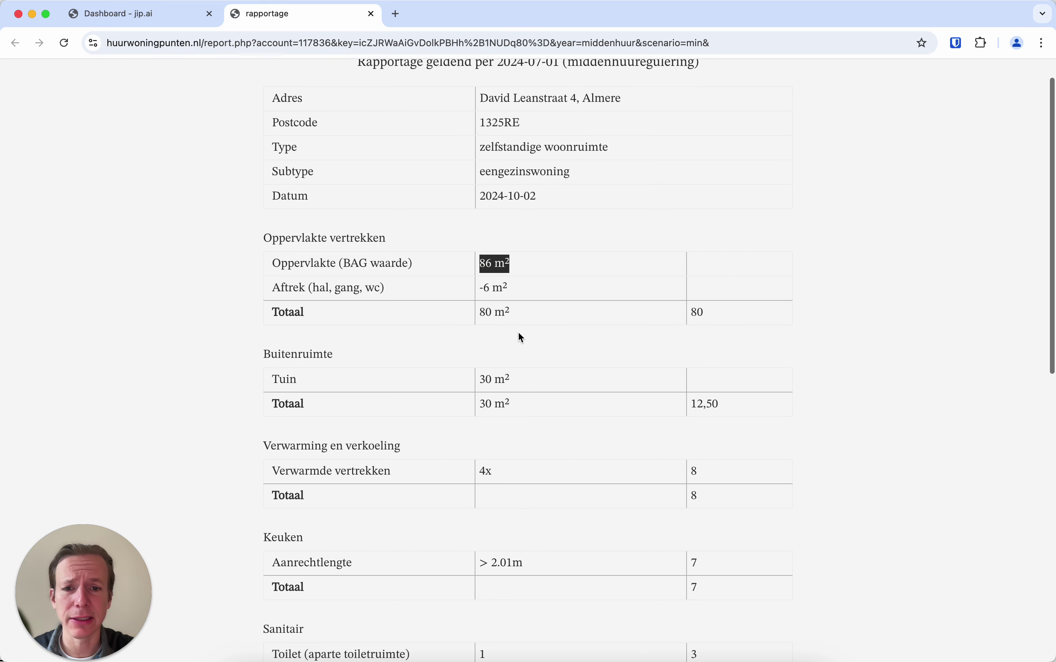
scroll(502, 523, down, 10)
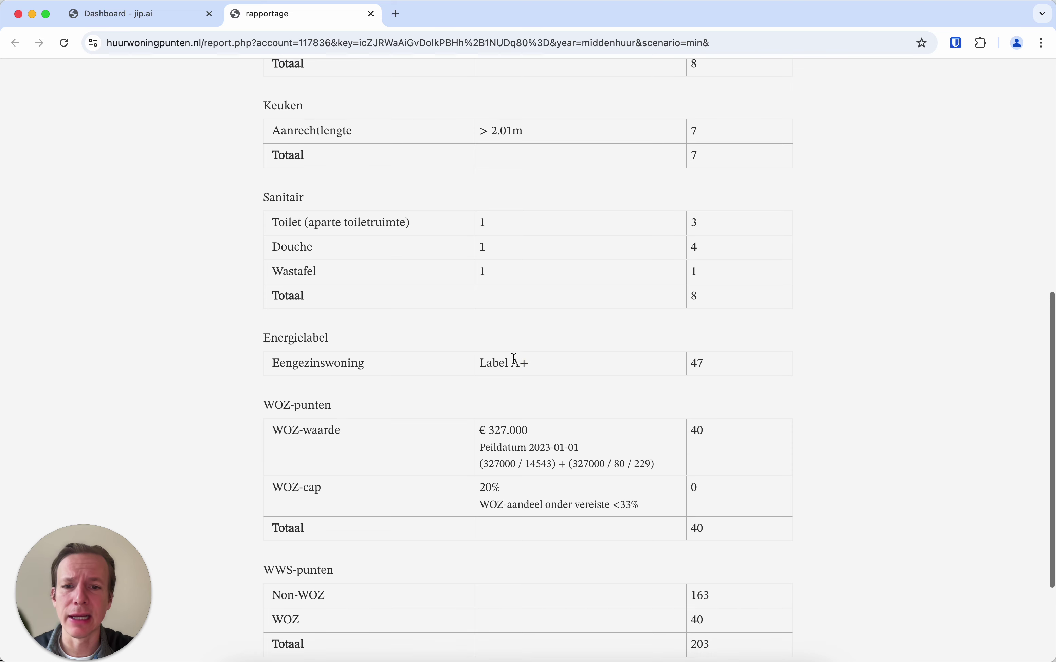
drag(513, 358, 564, 361)
drag(480, 431, 531, 430)
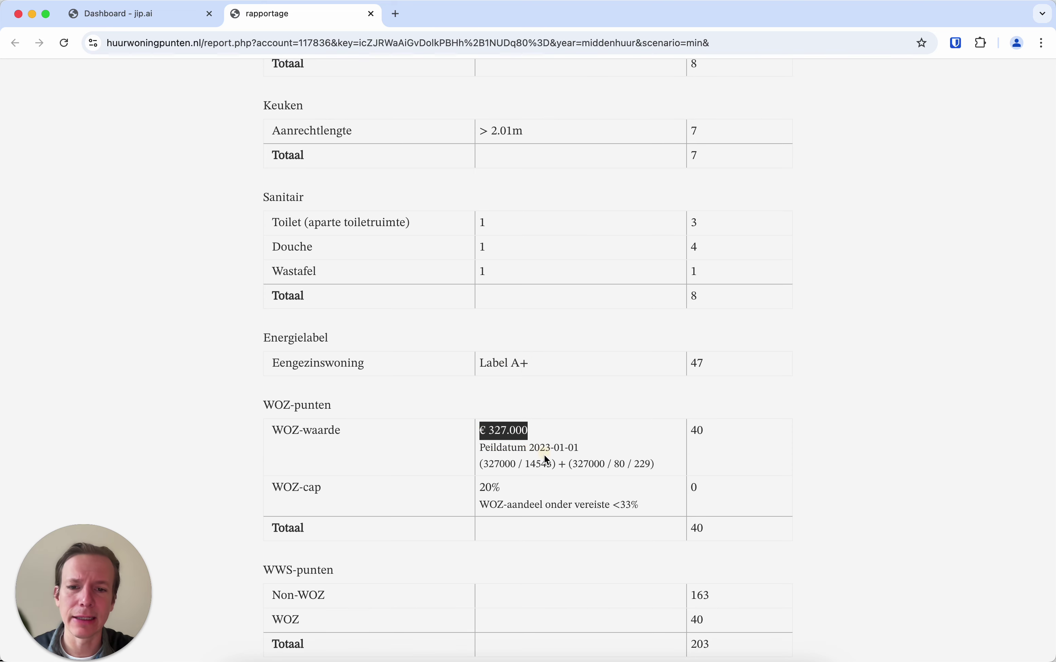
scroll(569, 453, down, 3)
click(717, 508)
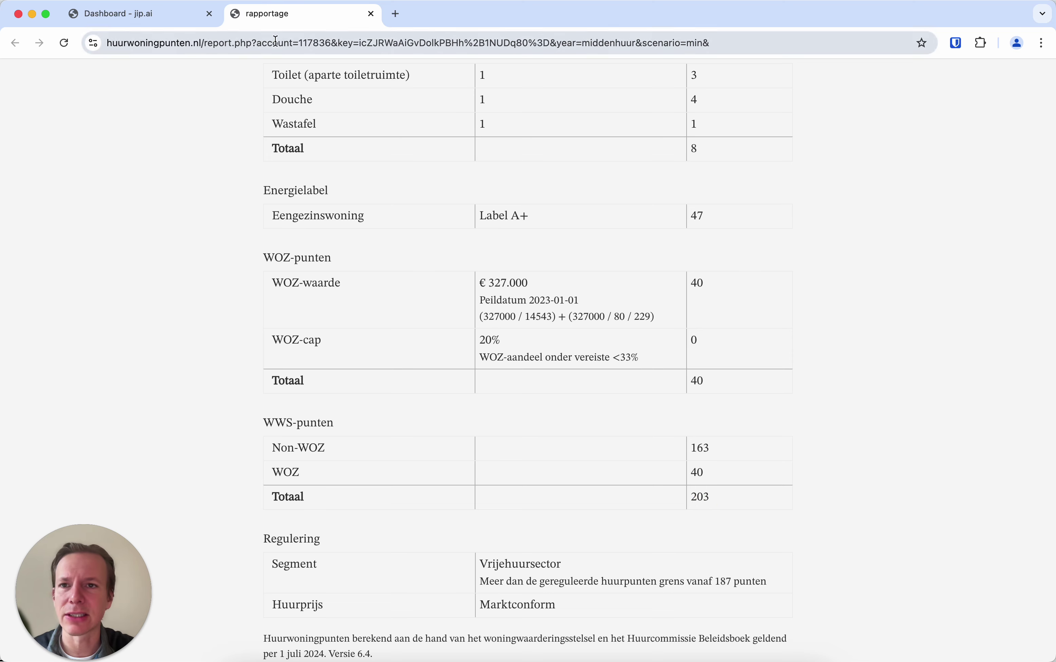
click(371, 13)
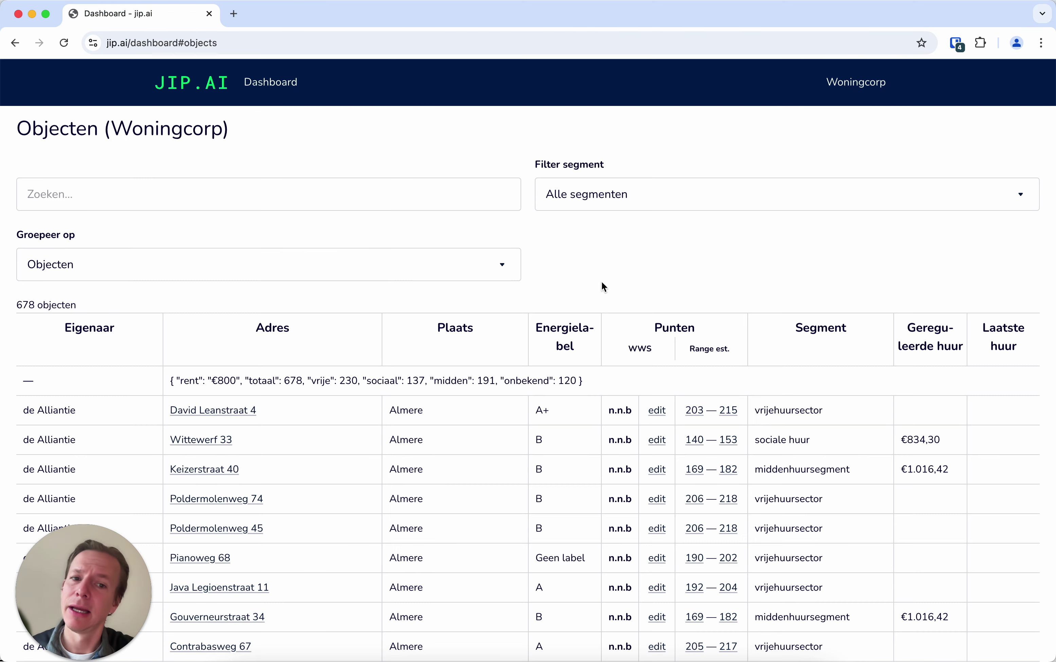
- Review the minimum-points report of the second listed home, checking its floor area, label points, WOZ value and total, and close it
click(695, 447)
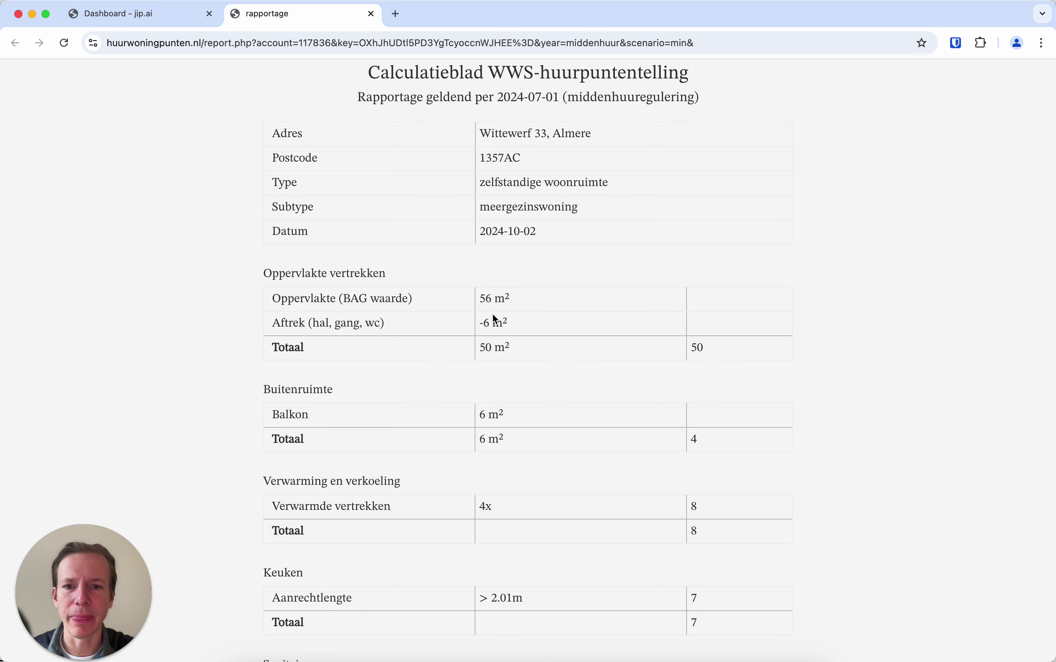
drag(481, 299, 530, 303)
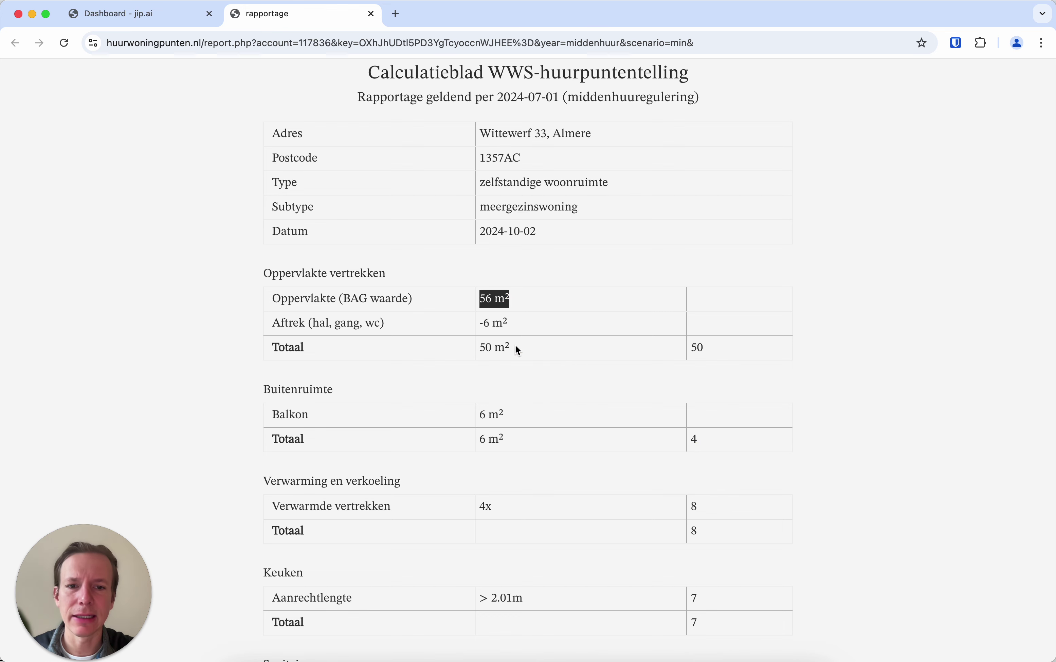
scroll(610, 431, down, 8)
scroll(610, 431, down, 5)
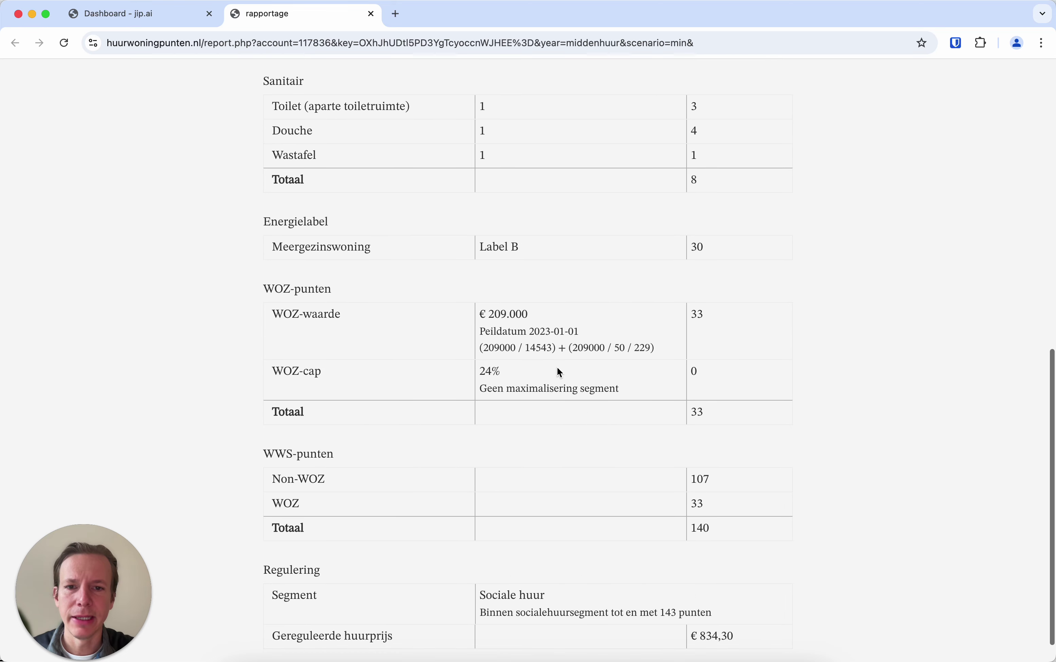
double_click(698, 246)
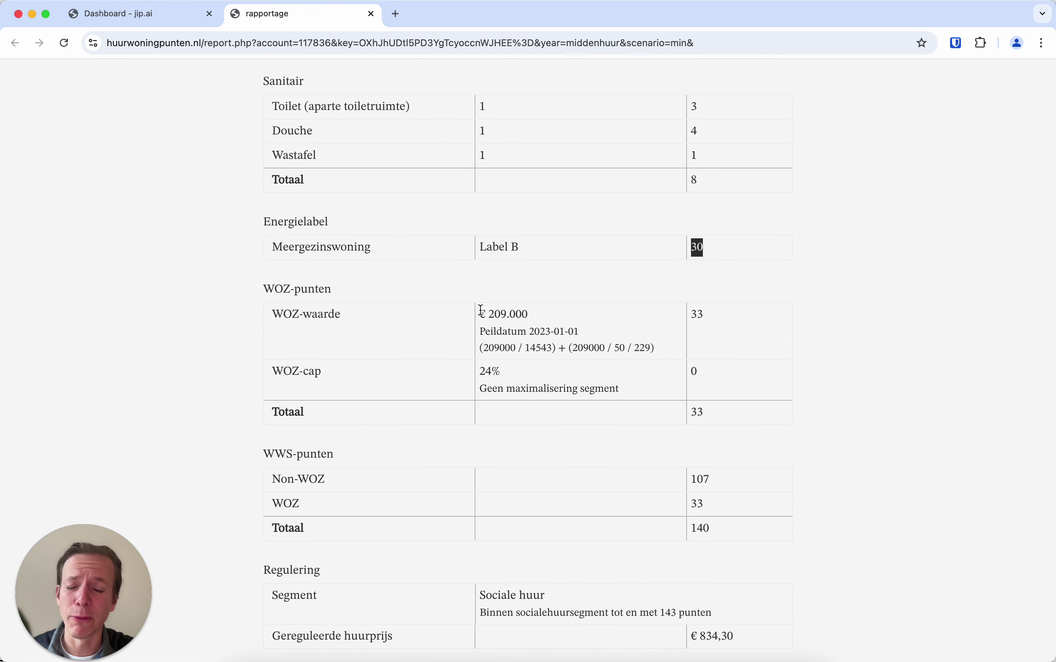
drag(479, 314, 566, 314)
scroll(661, 524, down, 1)
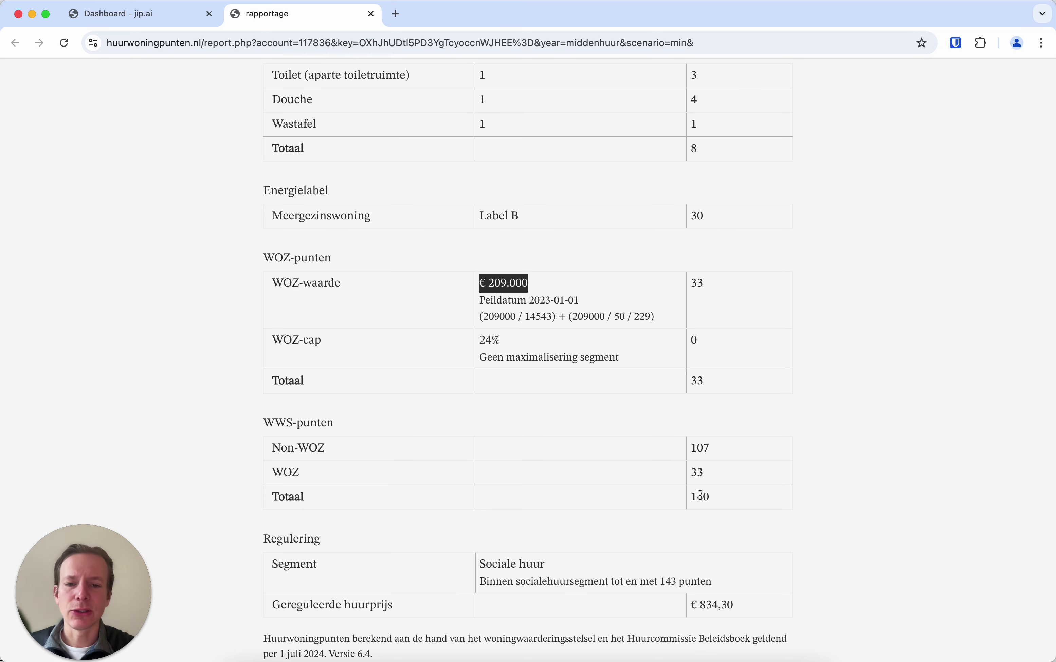
click(370, 13)
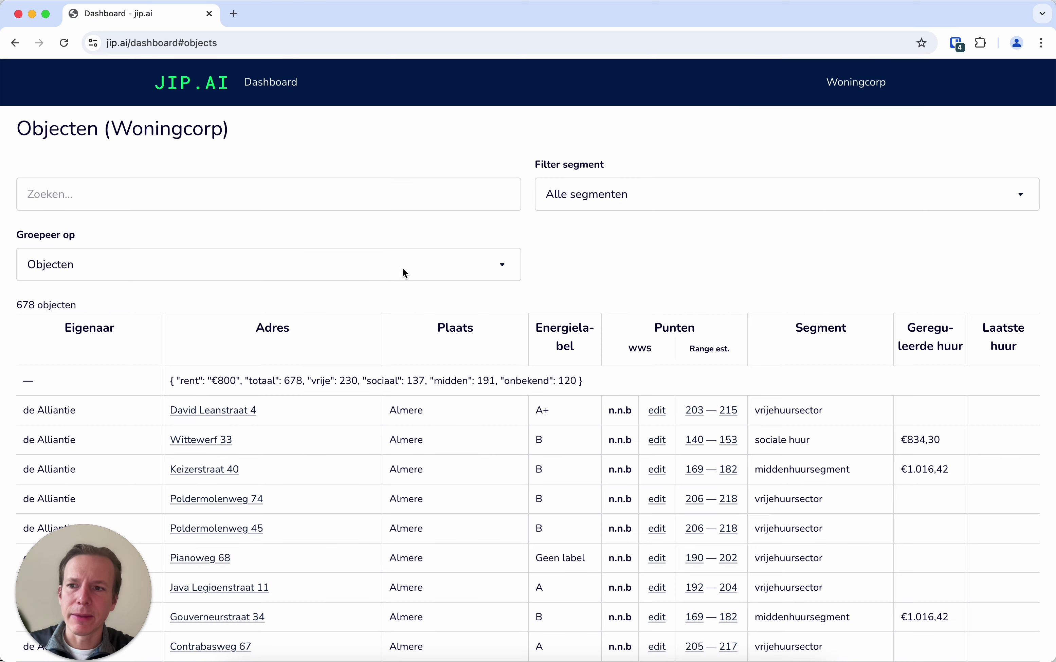
- Try a 10 m² Berging under Overige ruimten in the second home's points form, check the score, and return to the overview without saving
click(656, 440)
scroll(288, 443, down, 2)
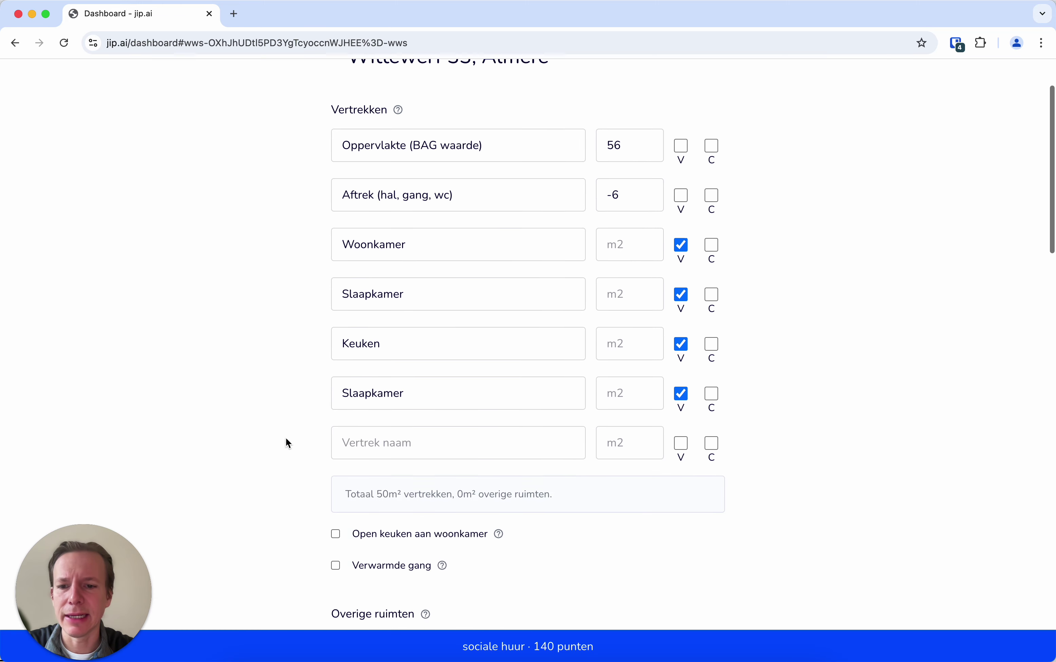
scroll(286, 438, down, 6)
click(384, 356)
text(B)
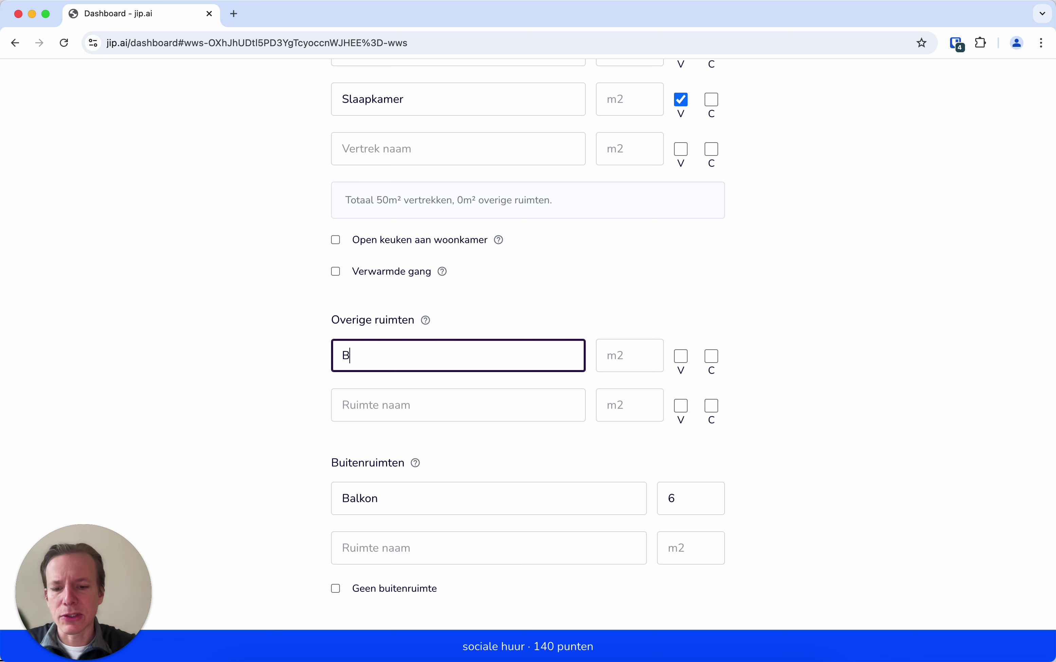
text(erging)
key(Tab)
text(10)
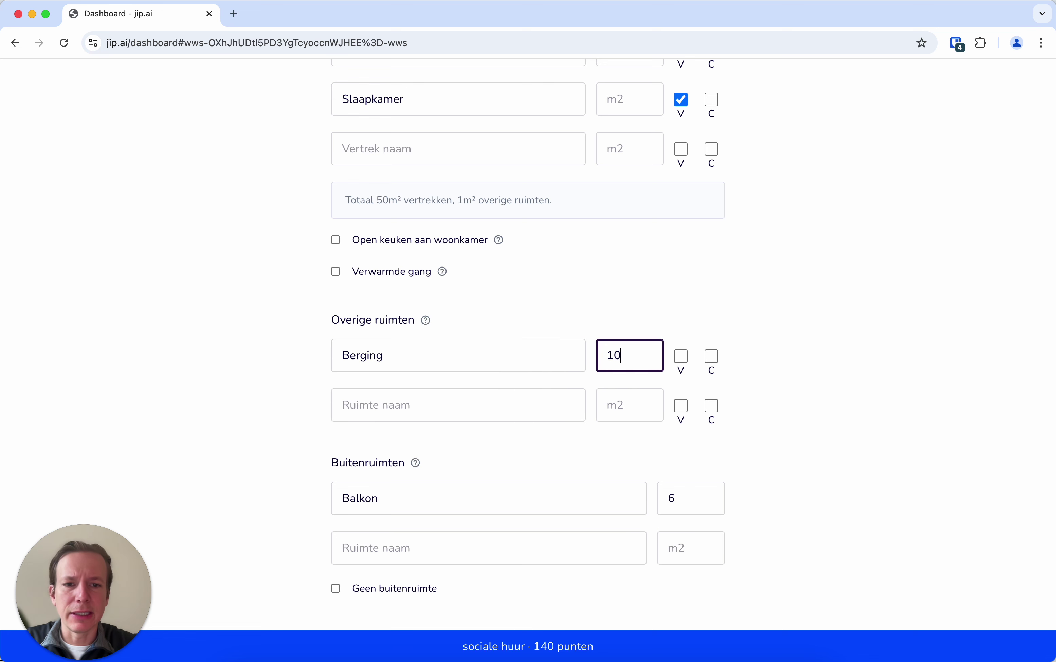
drag(451, 647, 634, 650)
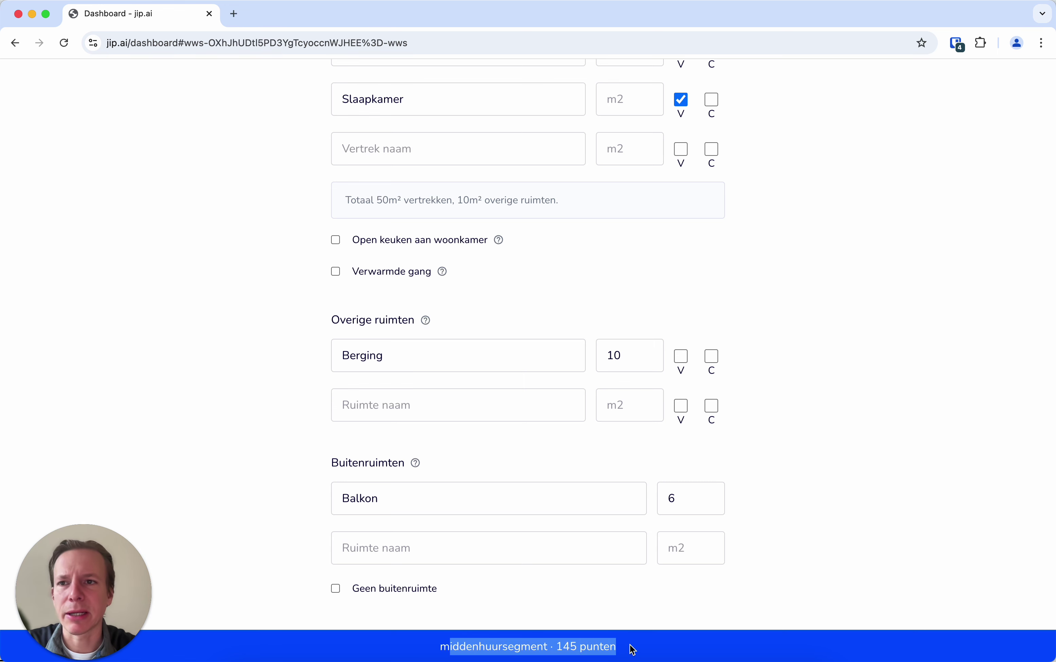
click(16, 43)
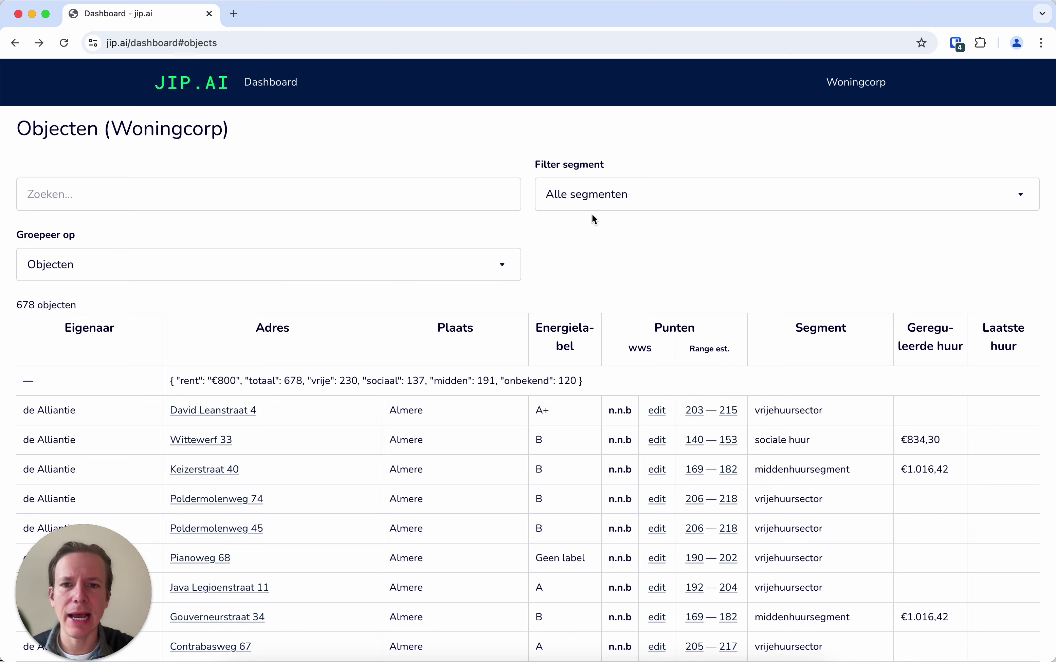
- Group the objects by Gebouw and expand the first building to list its homes
click(597, 194)
click(597, 194)
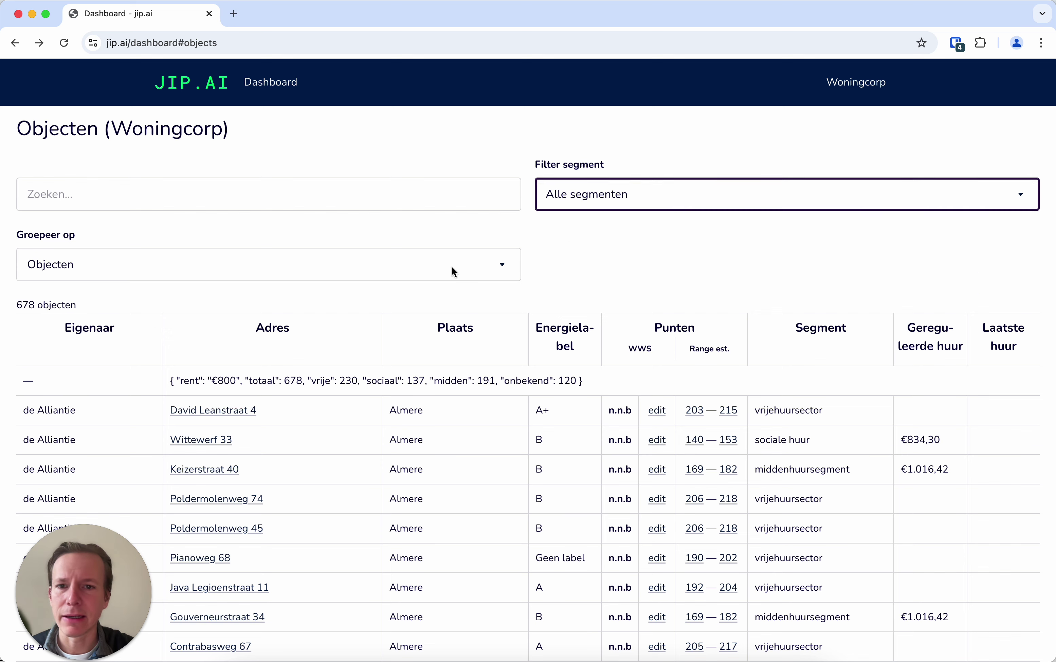
click(451, 267)
click(416, 323)
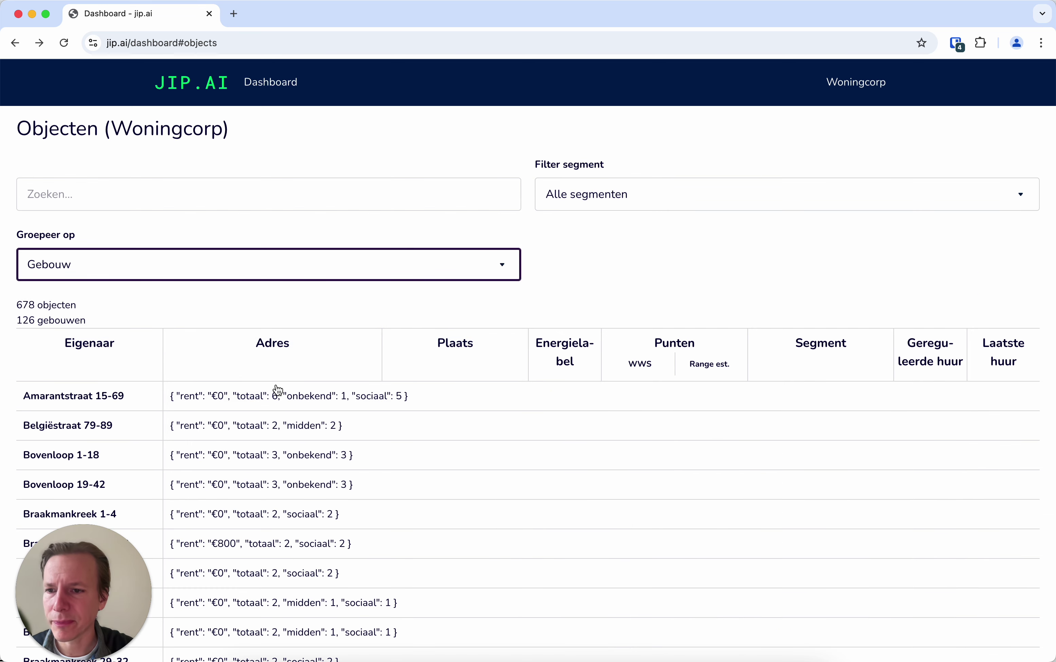
click(80, 396)
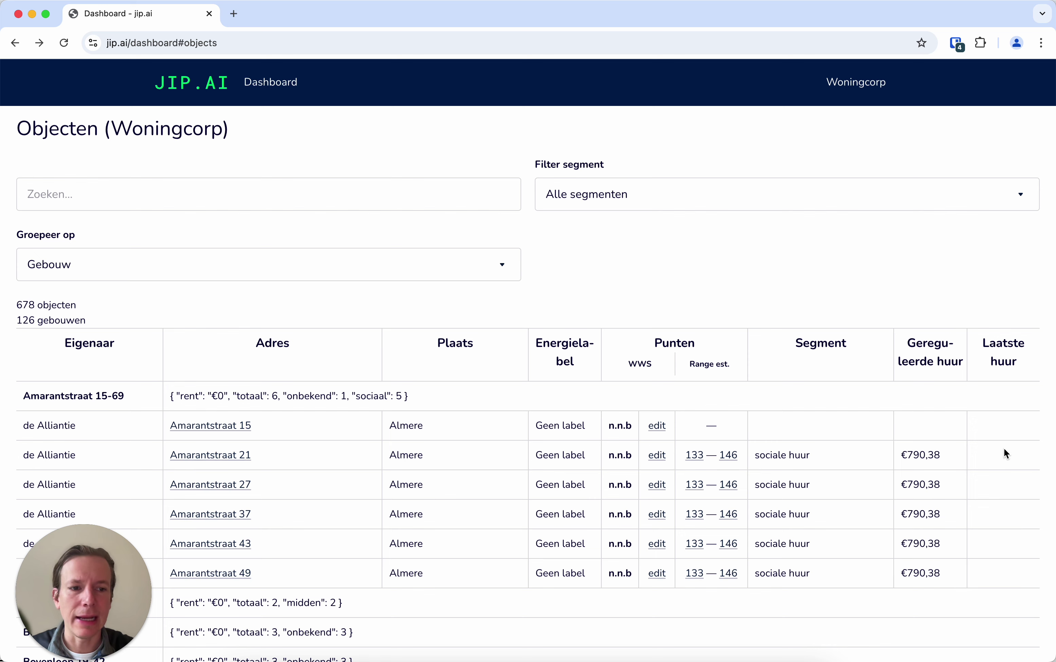
- Open the record of the third home in the expanded building and set its first rent entry's date to 01/01/2023
click(218, 477)
click(360, 439)
text(1)
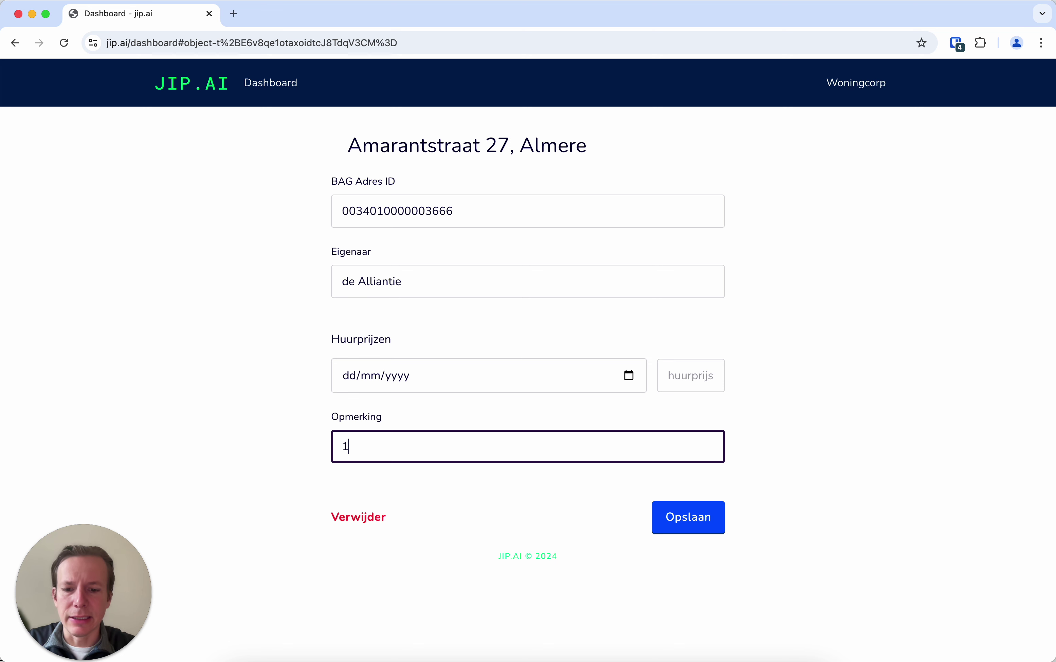
key(BackSpace)
click(418, 374)
text(01/)
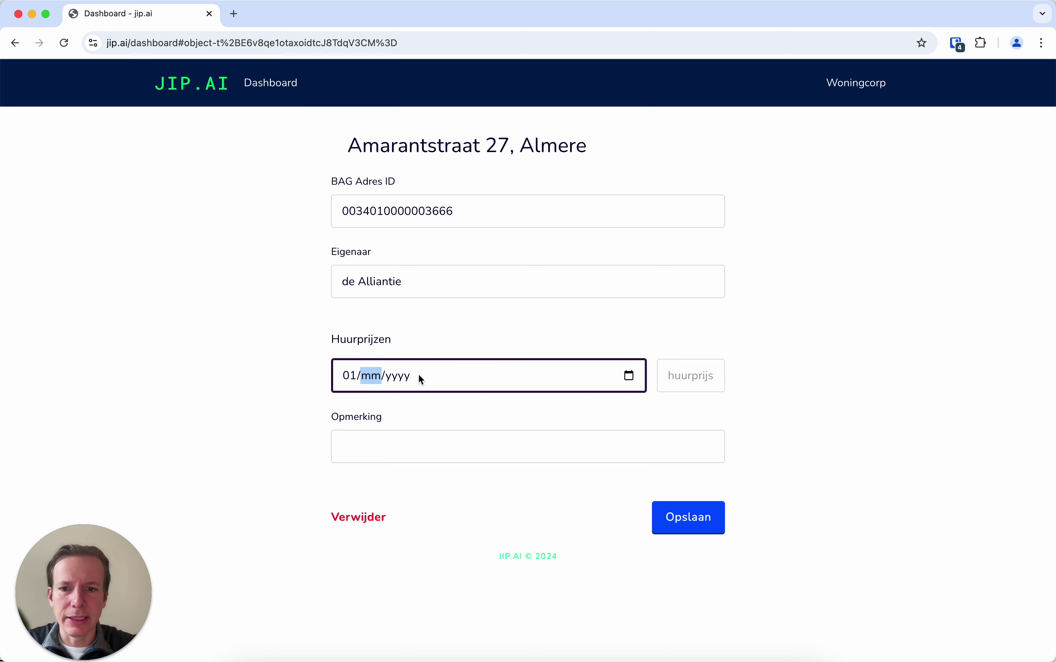
text(01)
click(418, 374)
text(01/)
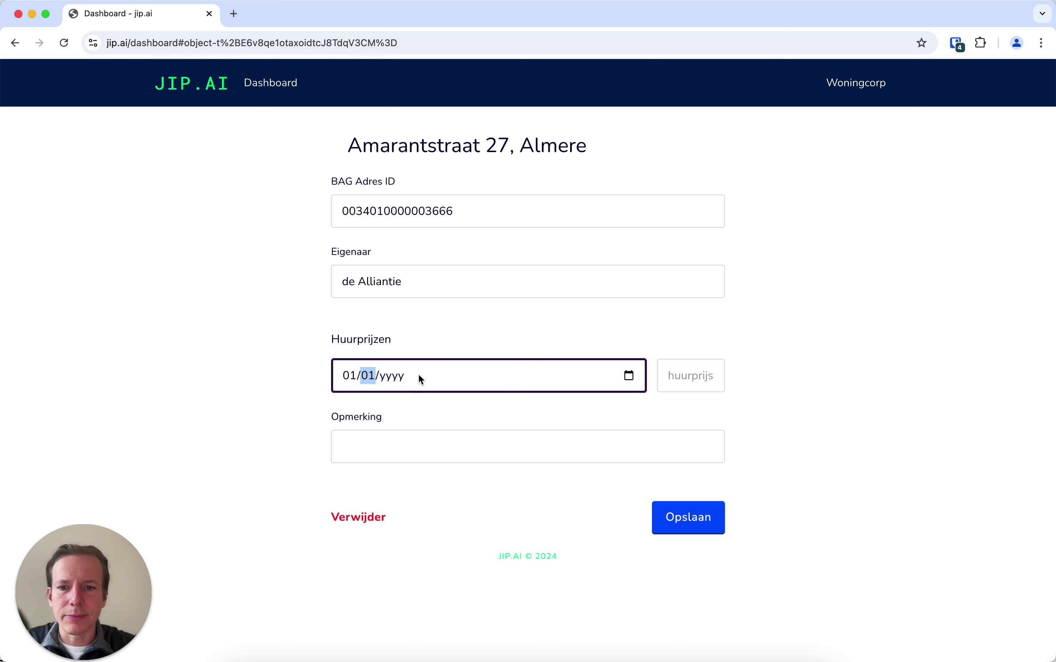
text(01/0020)
key(BackSpace)
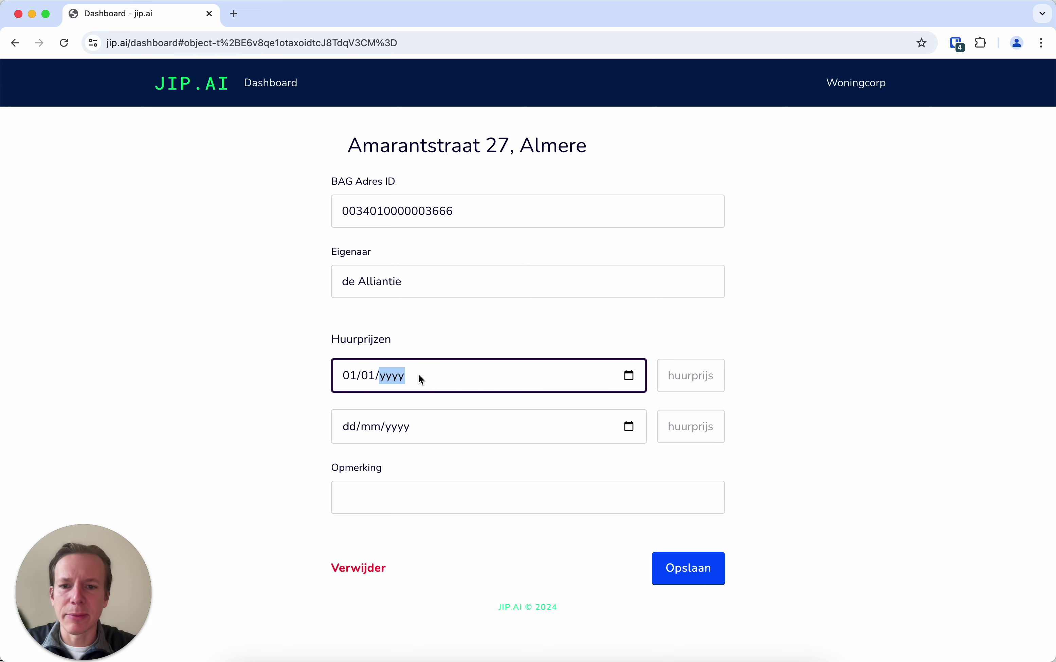
text(2023)
- Enter 1.500 as the huurprijs for the dated rent entry and save the record
key(Tab)
key(Tab)
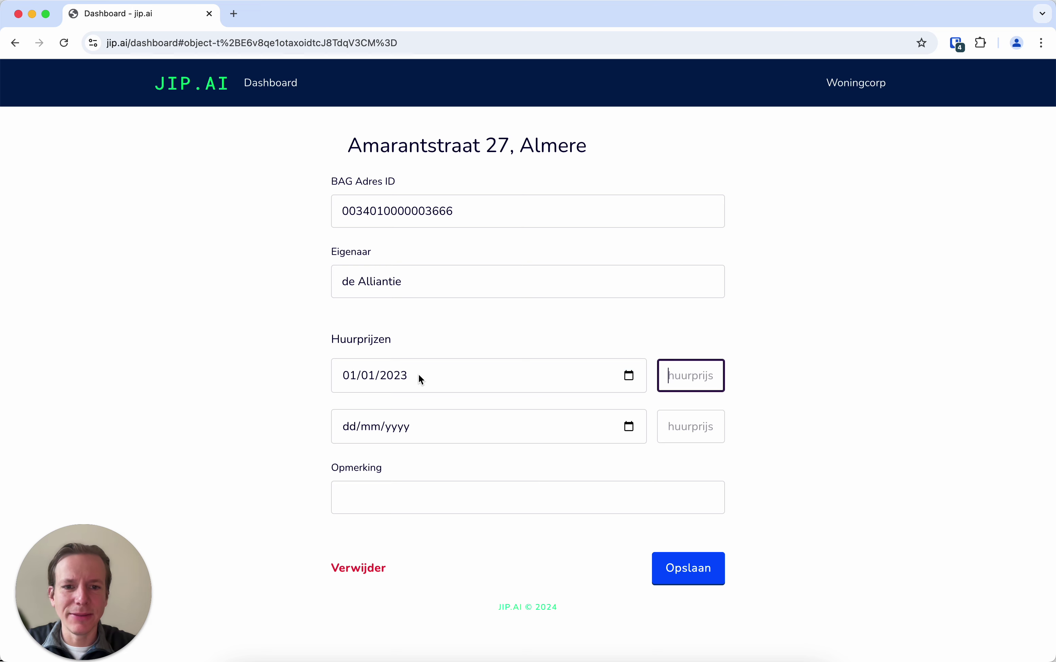
text(1.500)
click(701, 565)
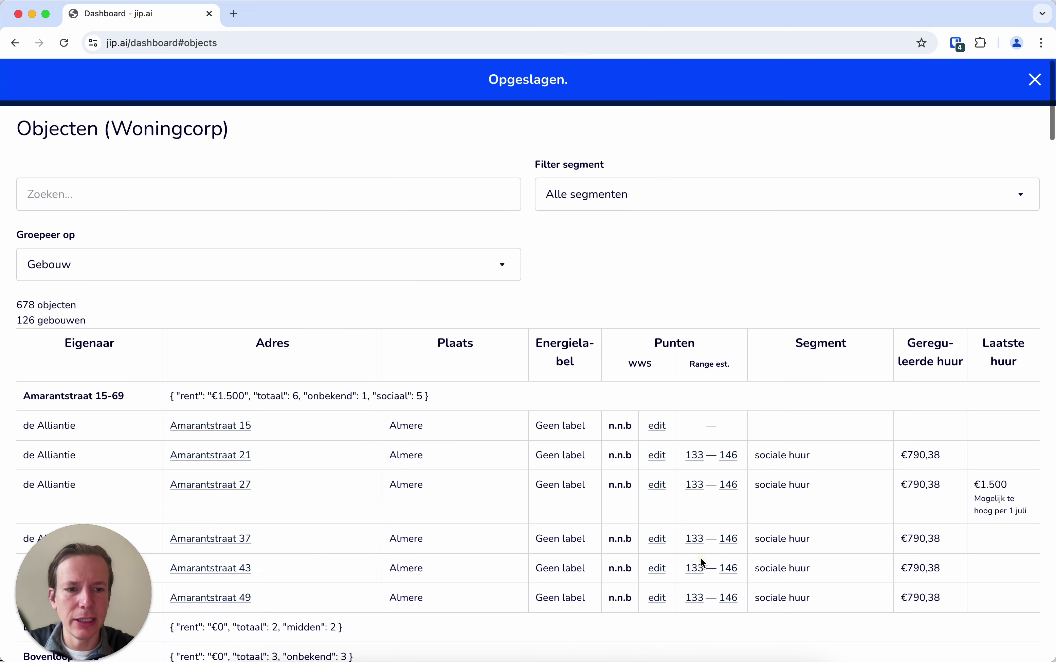
- Compare the third home's latest rent and the note beneath it with its regulated rent
drag(974, 480, 1020, 512)
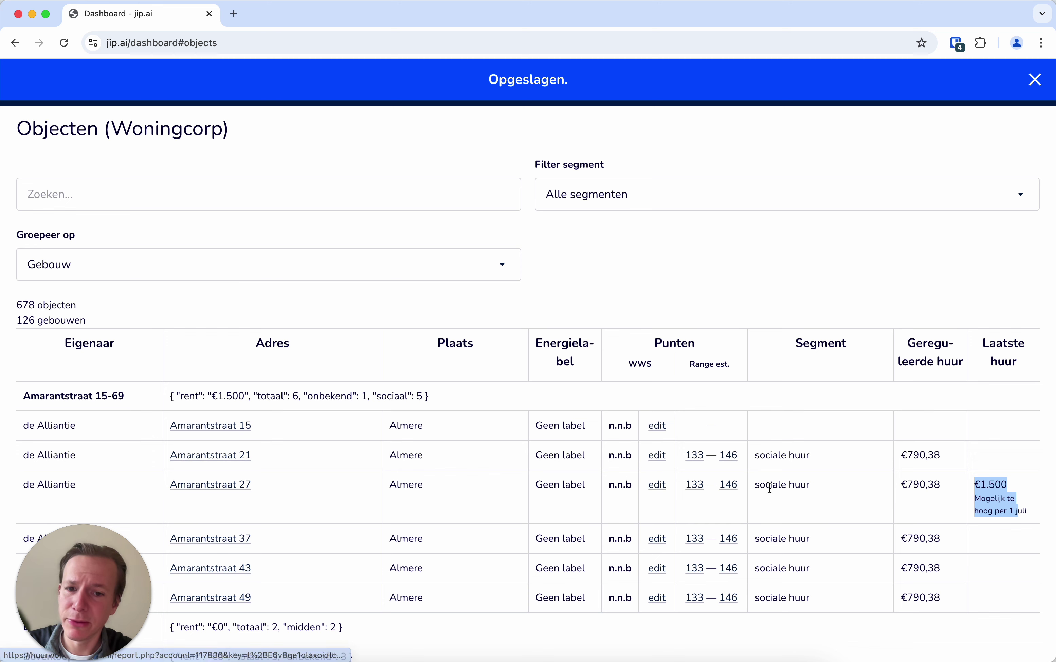
double_click(993, 495)
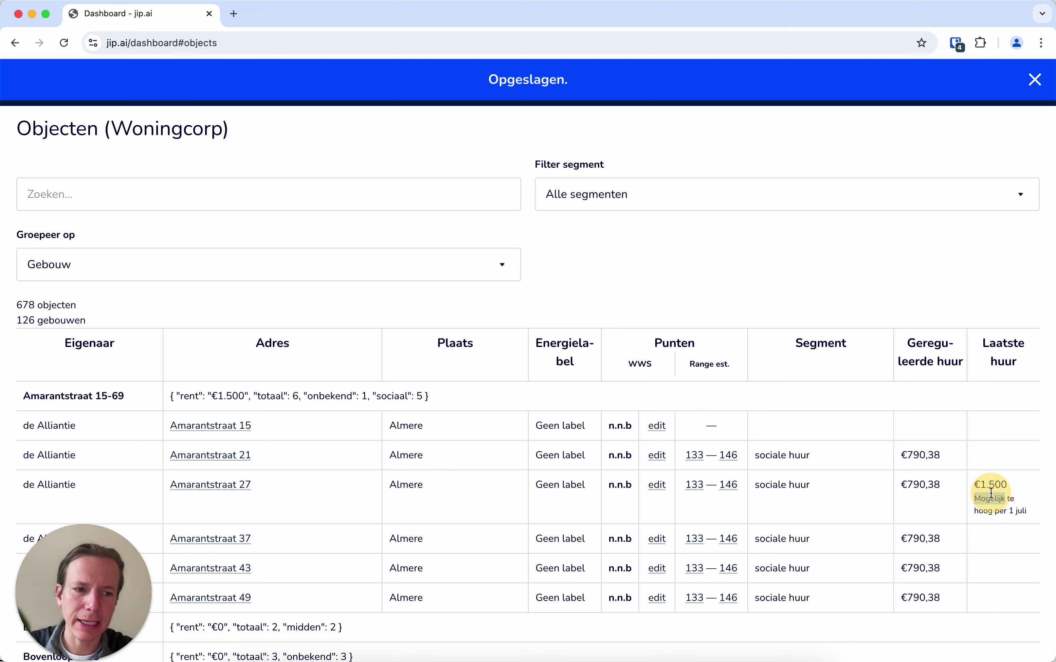
drag(944, 486, 899, 487)
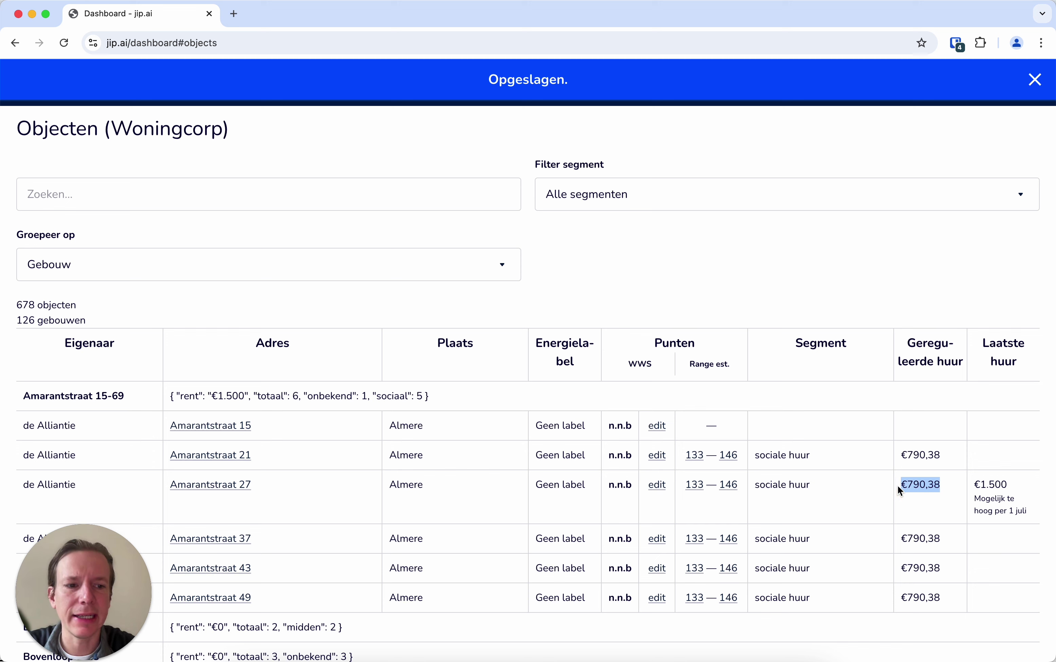
drag(974, 499, 1032, 517)
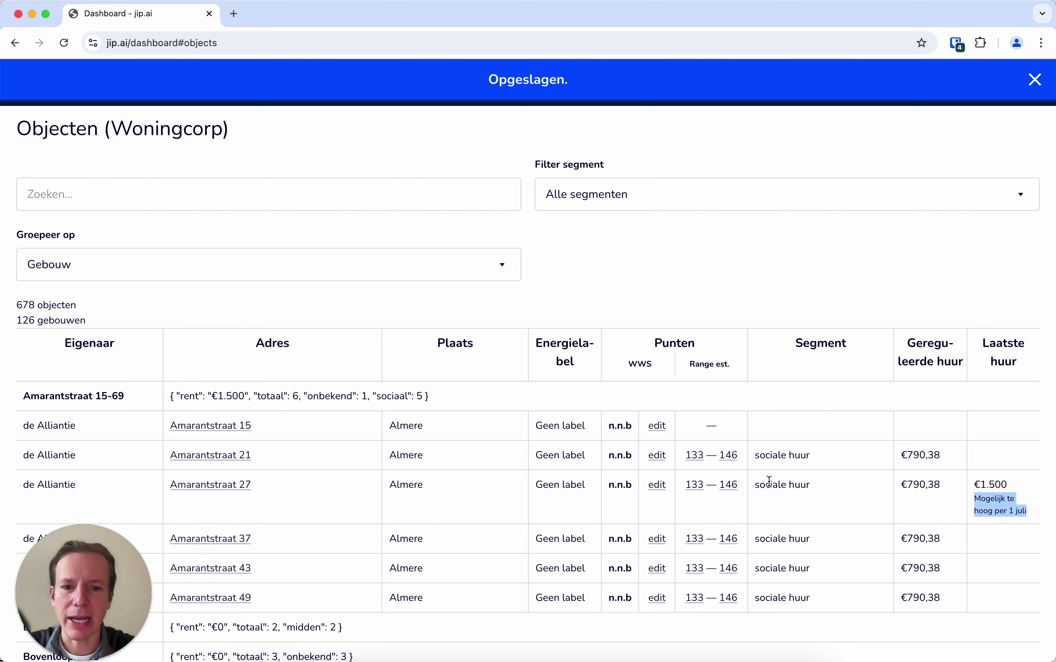
- Try energy label A in the third home's points form, check the segment and score, and return to the overview without saving
click(660, 492)
scroll(467, 431, down, 15)
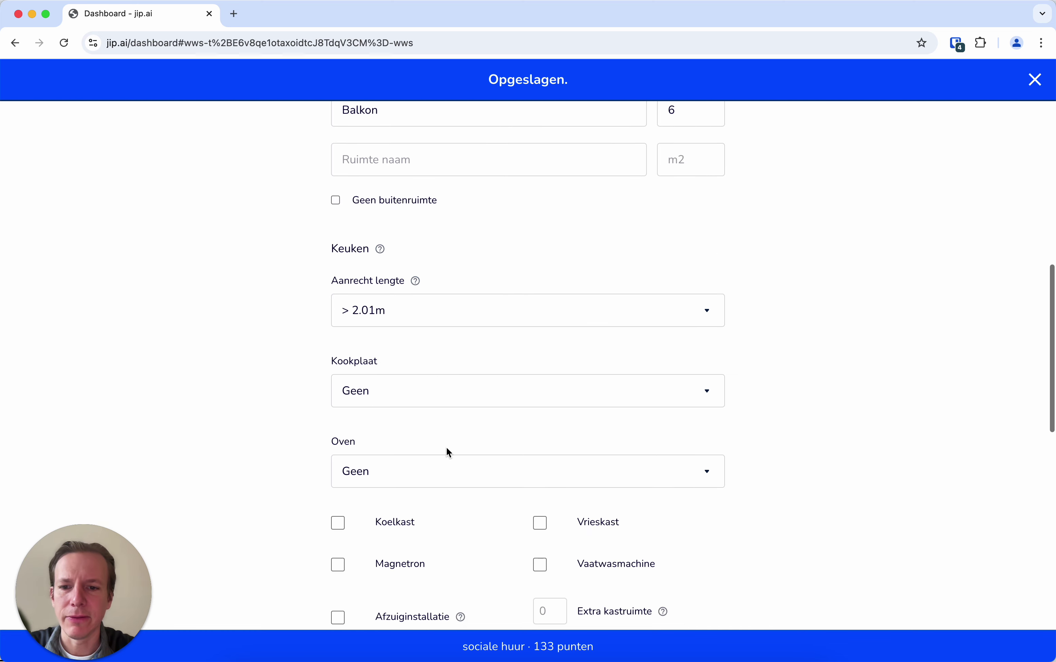
scroll(446, 347, down, 10)
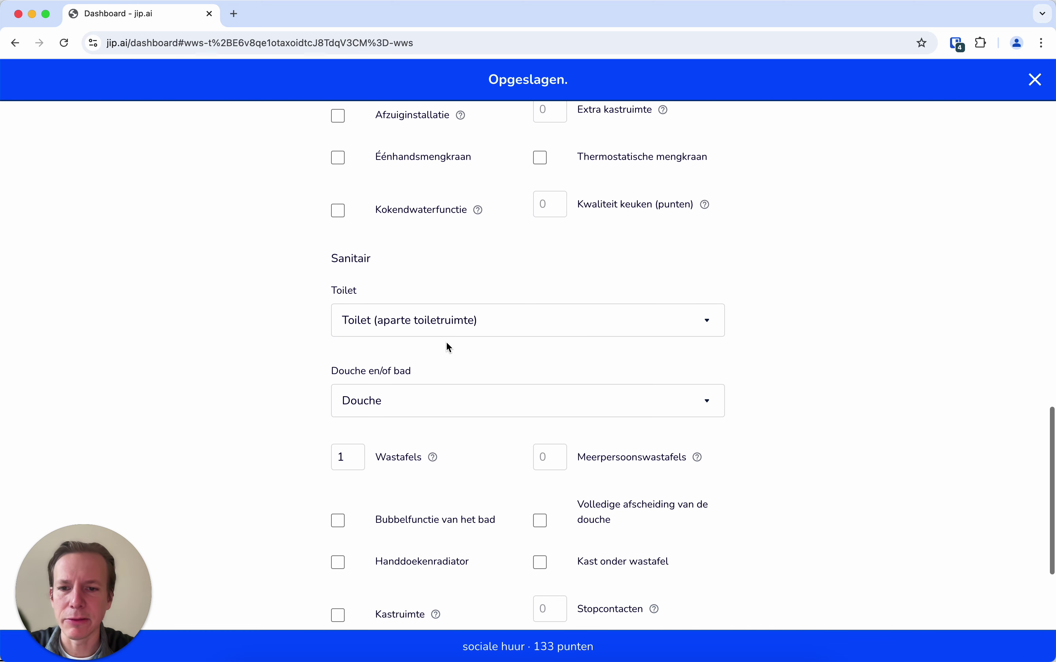
scroll(437, 404, down, 3)
click(426, 473)
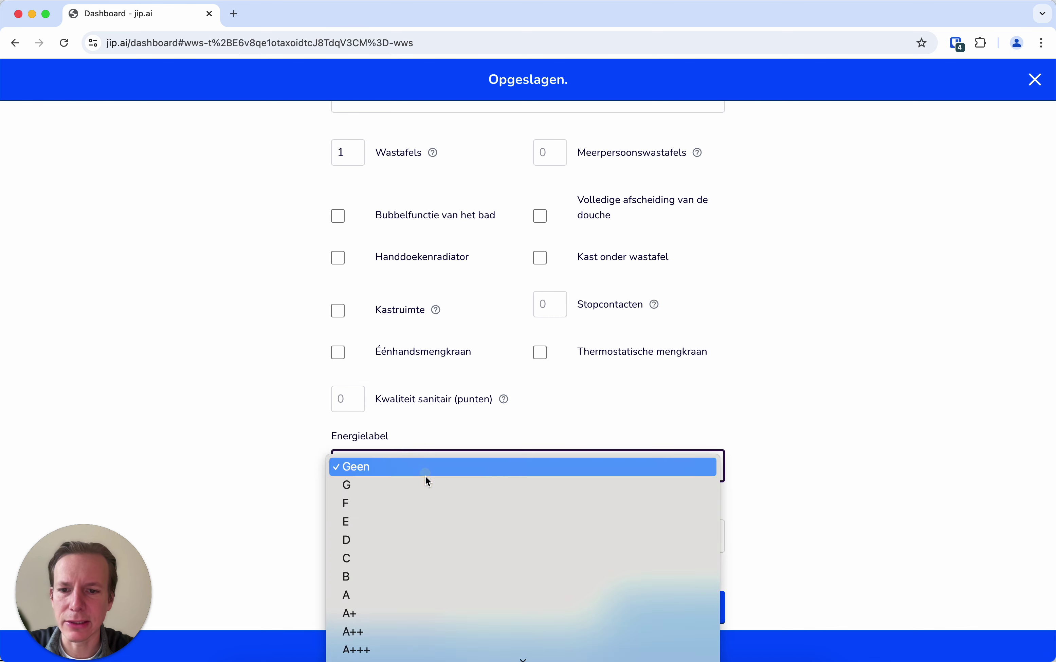
click(418, 595)
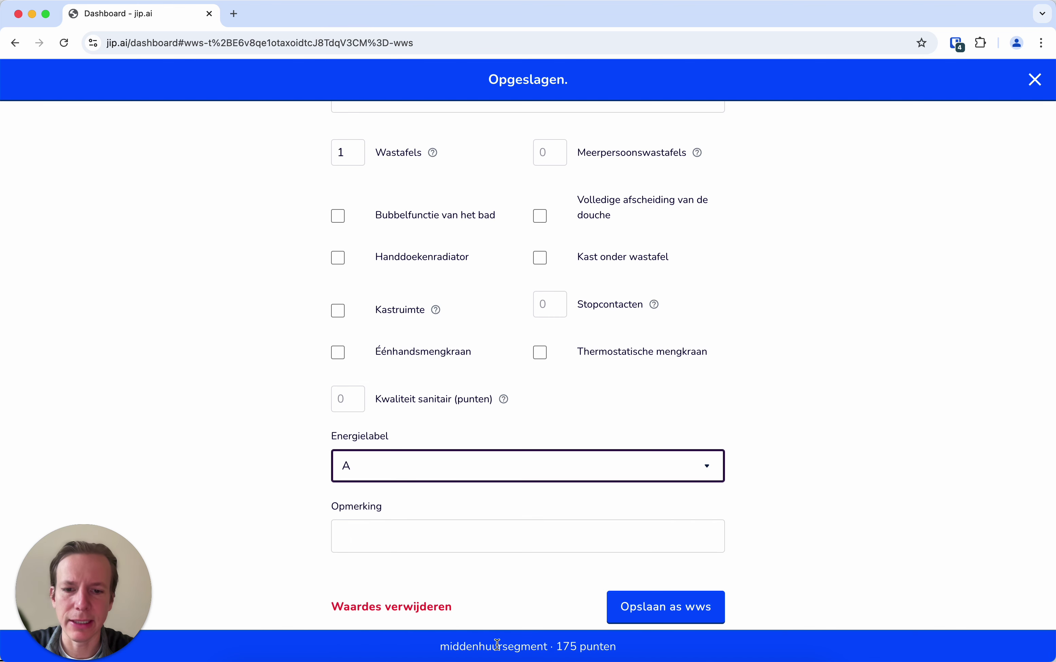
drag(485, 647, 623, 646)
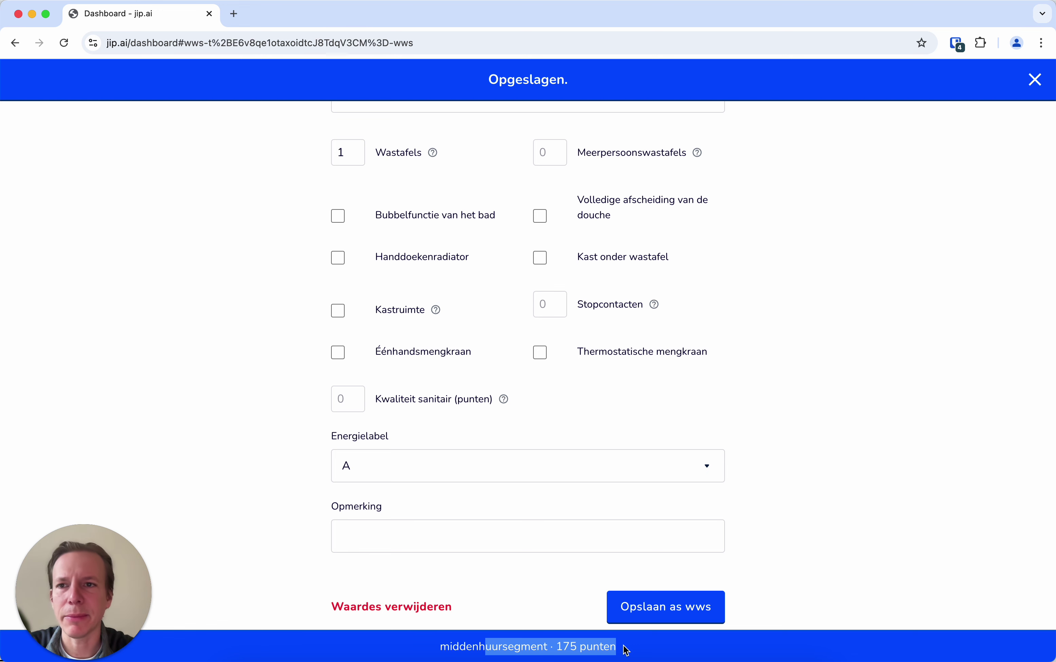
click(16, 44)
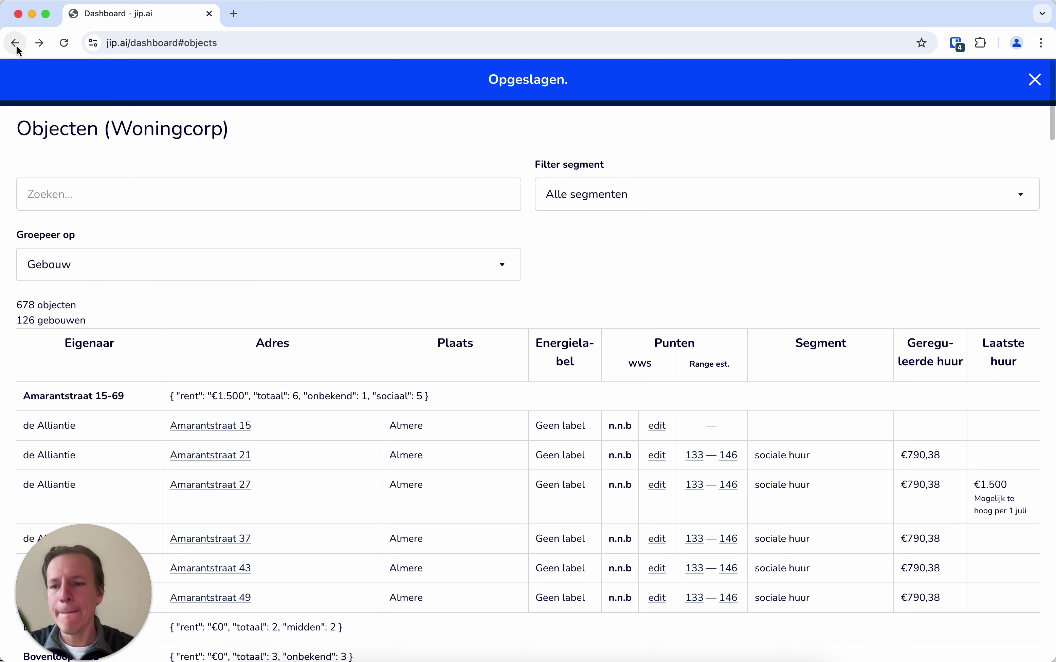